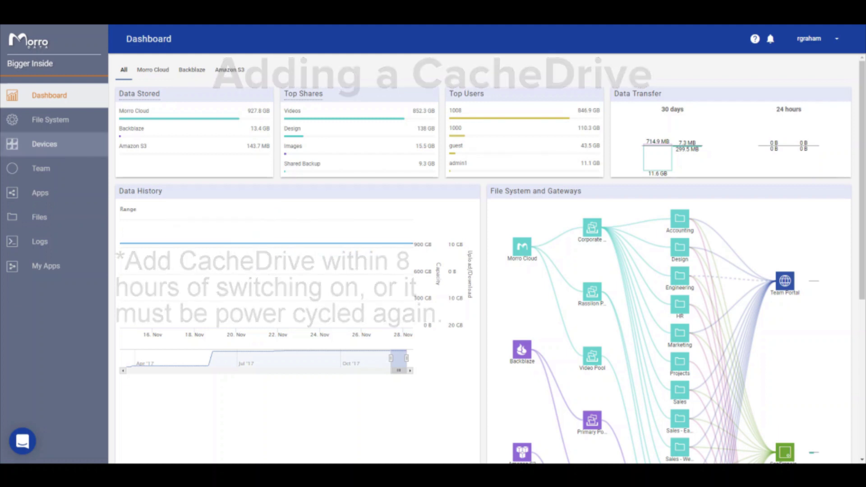
From the Devices list, open the Add Gateway dialog using the + button
left_click(70, 151)
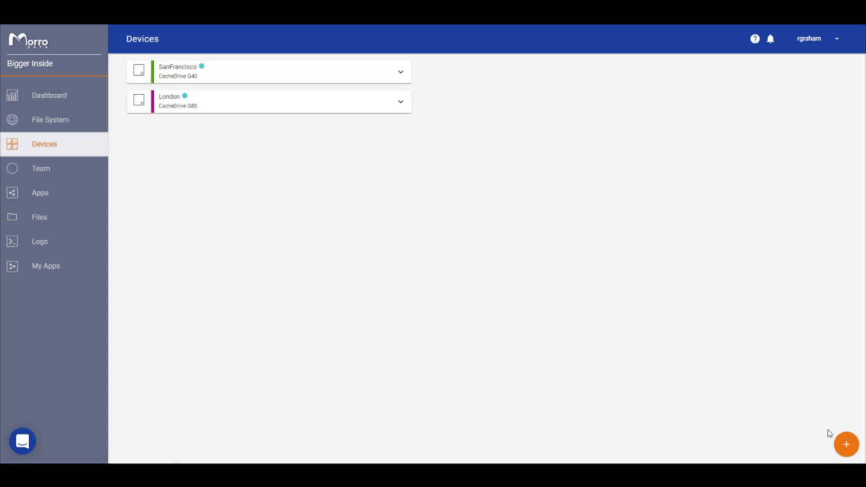
left_click(842, 453)
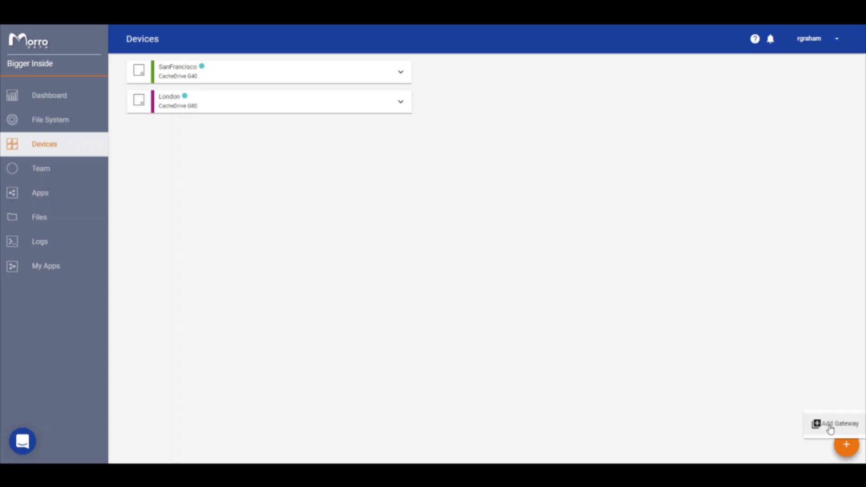
left_click(829, 427)
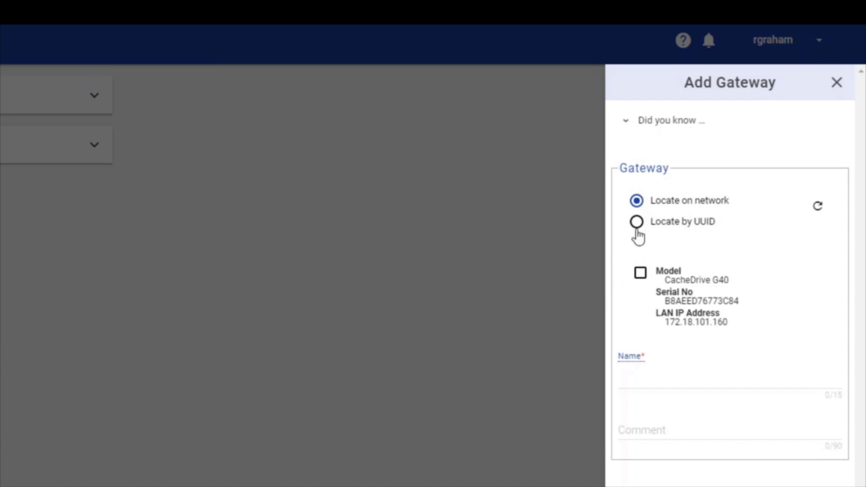
Locate the CacheDrive G40 by pasted UUID, name it 'Portland', choose No Shares and accept fees
left_click(637, 231)
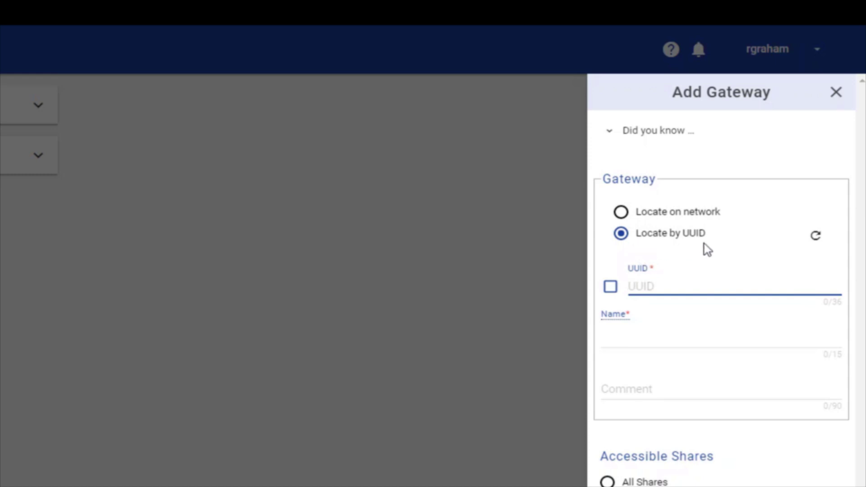
key("ctrl+v")
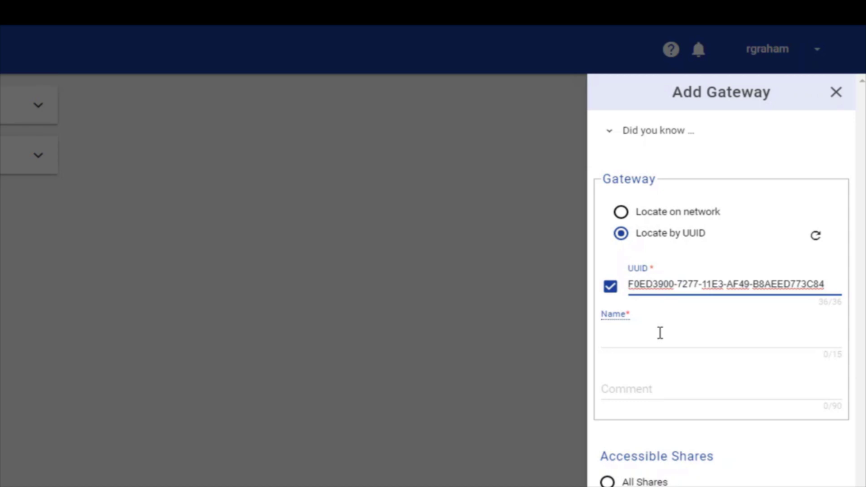
left_click(650, 340)
type("Portland")
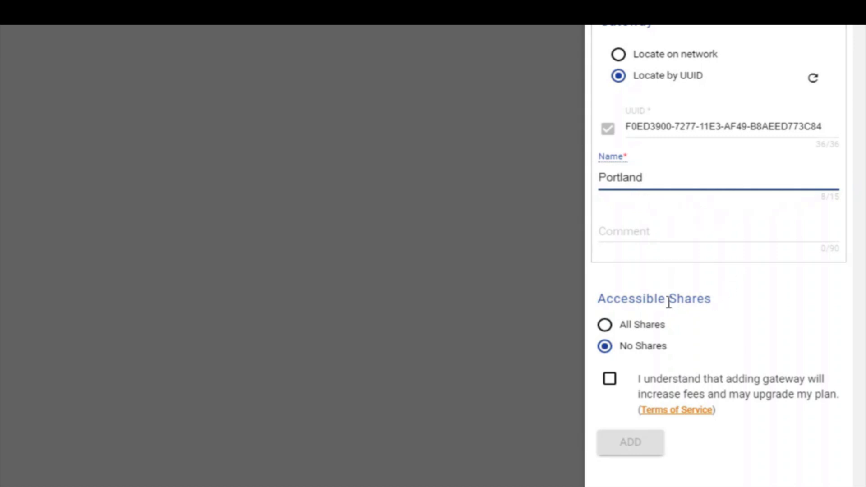
left_click(609, 346)
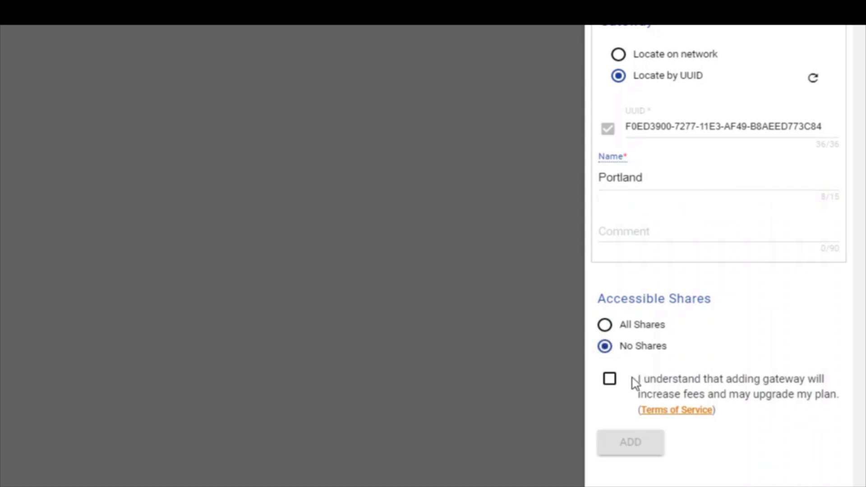
left_click(610, 385)
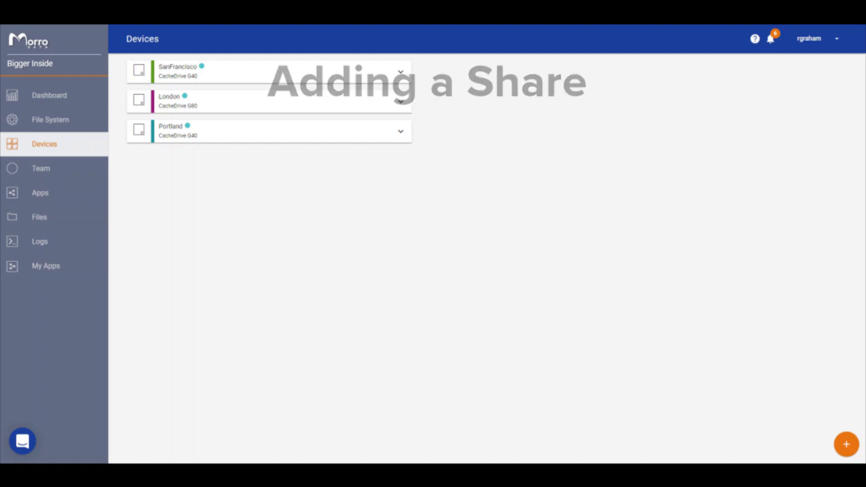
Open the Marketing share's settings from the File System shares overview
left_click(86, 130)
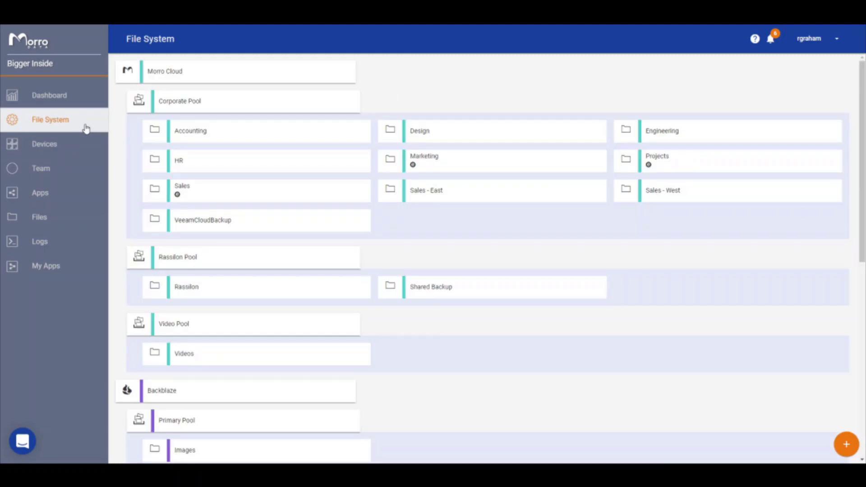
left_click(449, 170)
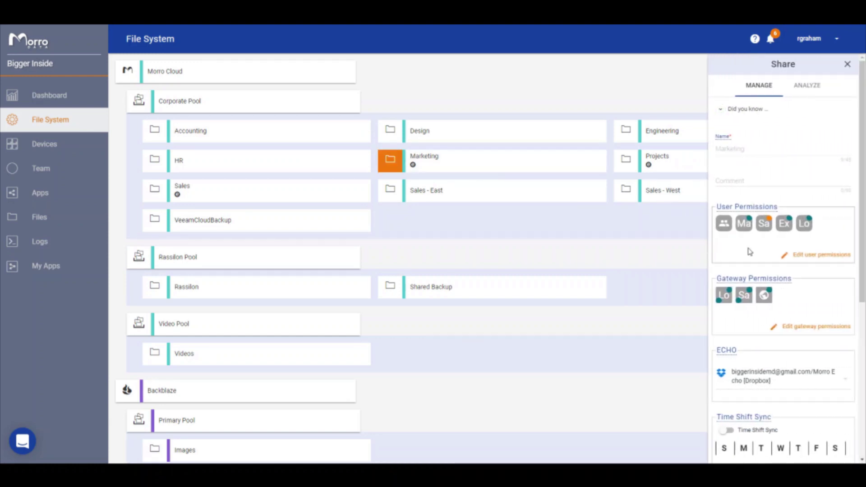
mouse_move(743, 232)
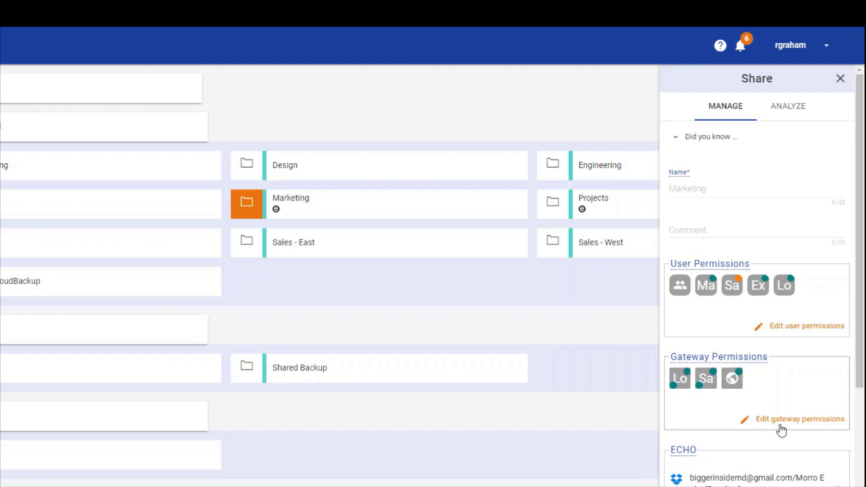
Set Portland's gateway access on the Marketing share to RW and save the share
left_click(781, 430)
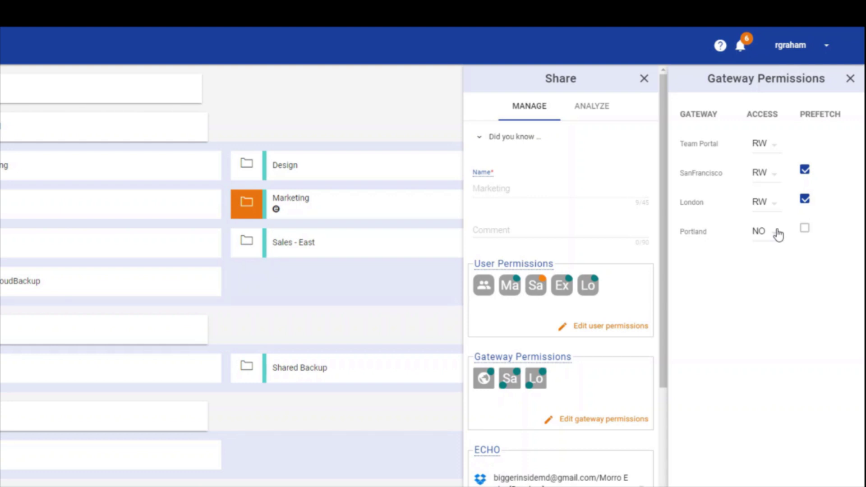
left_click(778, 234)
left_click(763, 291)
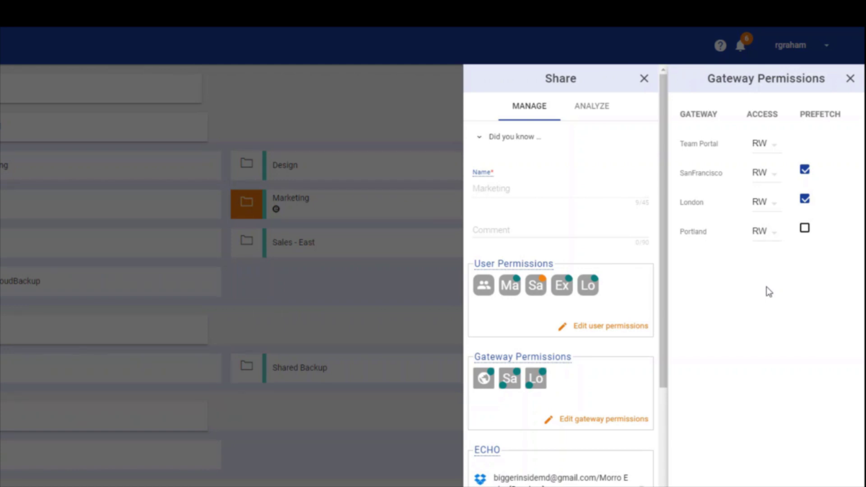
scroll(567, 377, "down", 6)
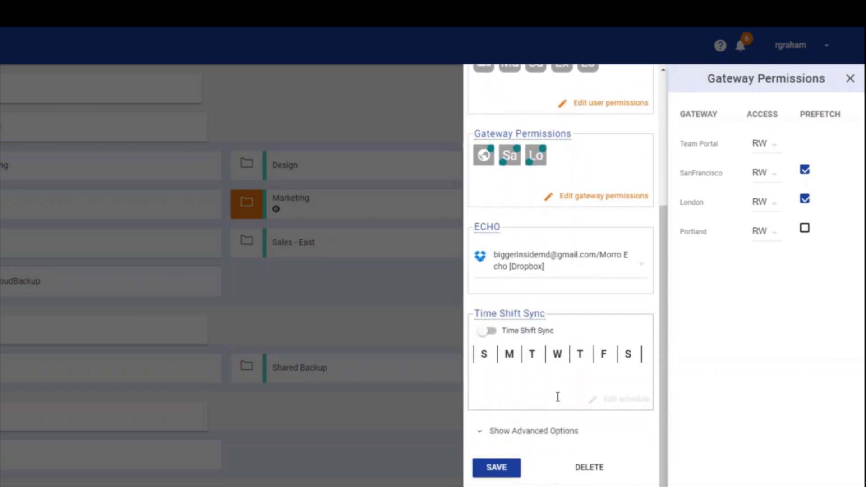
left_click(496, 398)
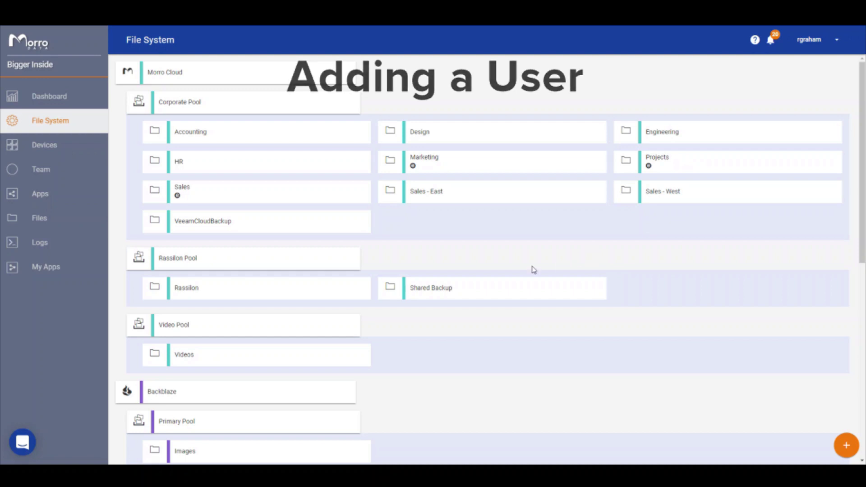
Start a new single team user and enter the username, full name and e-mail address
left_click(51, 176)
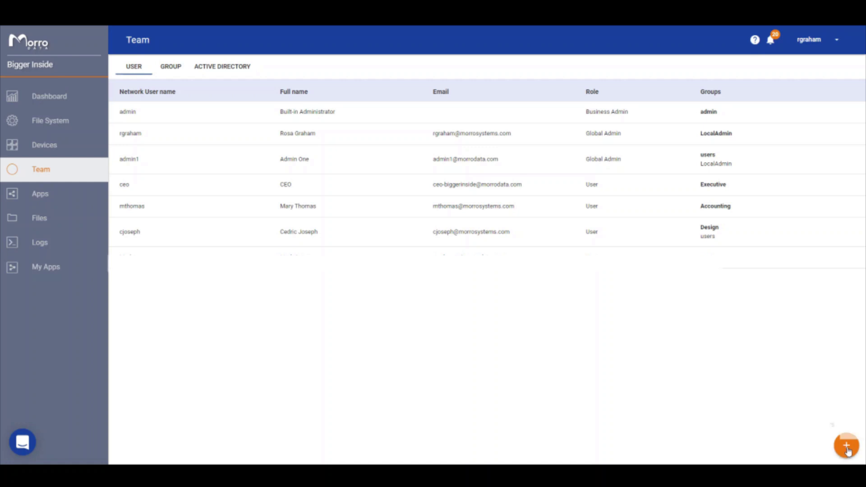
left_click(846, 449)
left_click(815, 383)
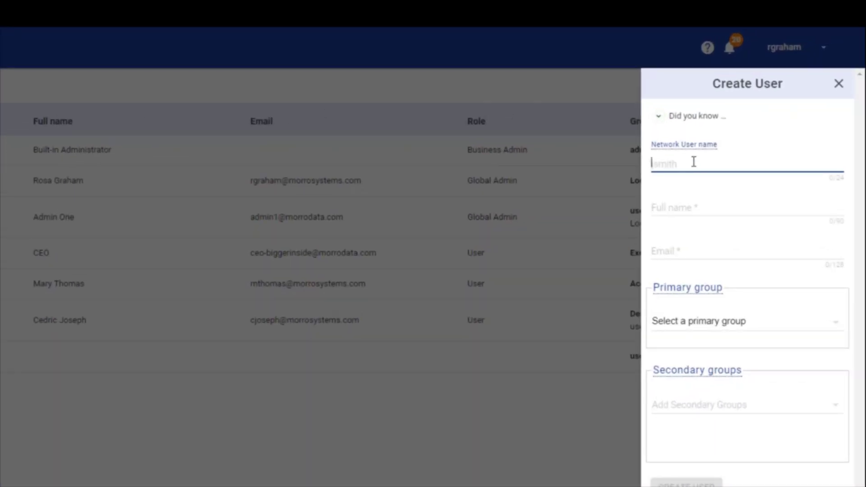
left_click(679, 205)
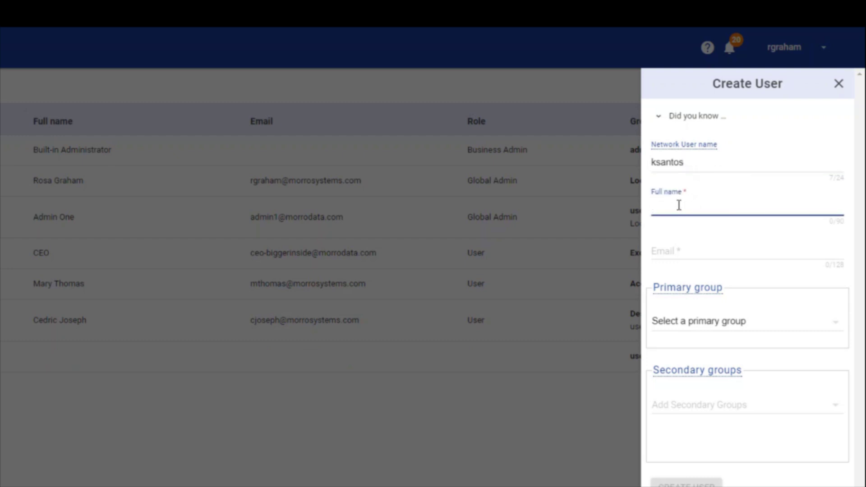
left_click(696, 252)
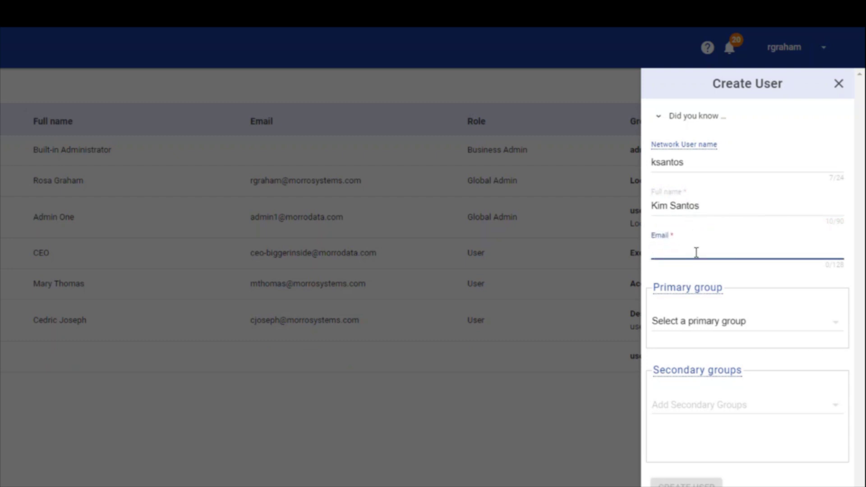
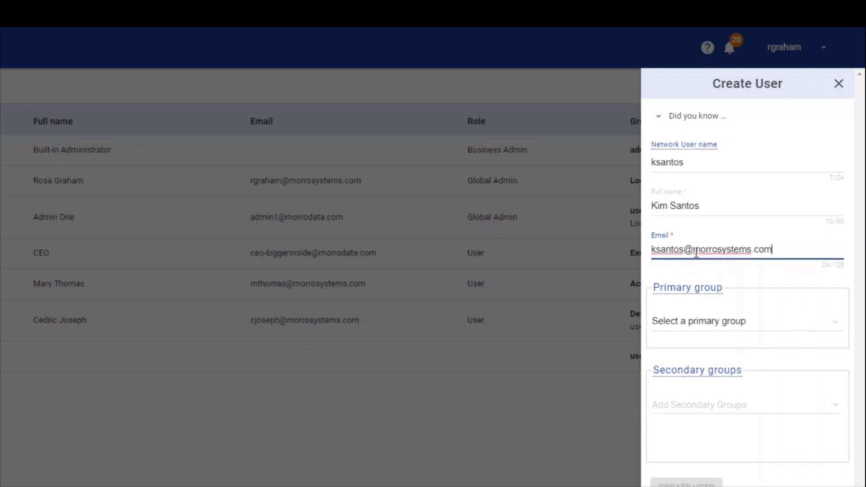
Choose Marketing as the user's primary group and create the user
scroll(710, 271, "down", 2)
left_click(724, 230)
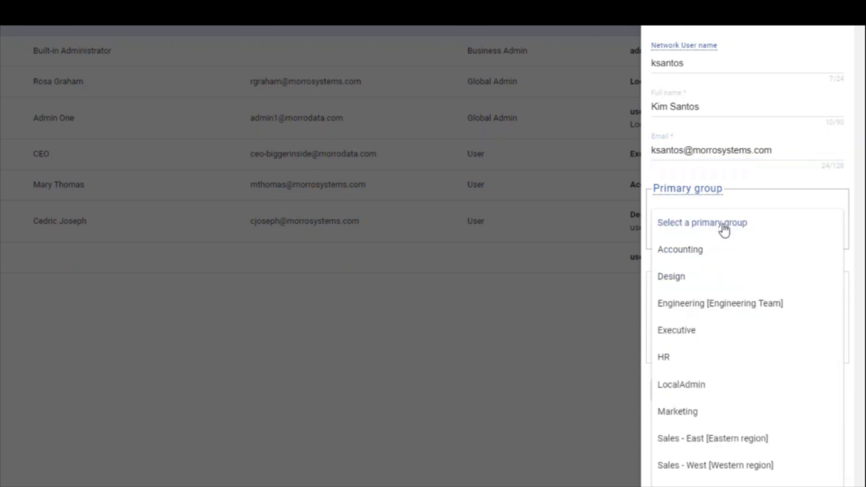
left_click(676, 415)
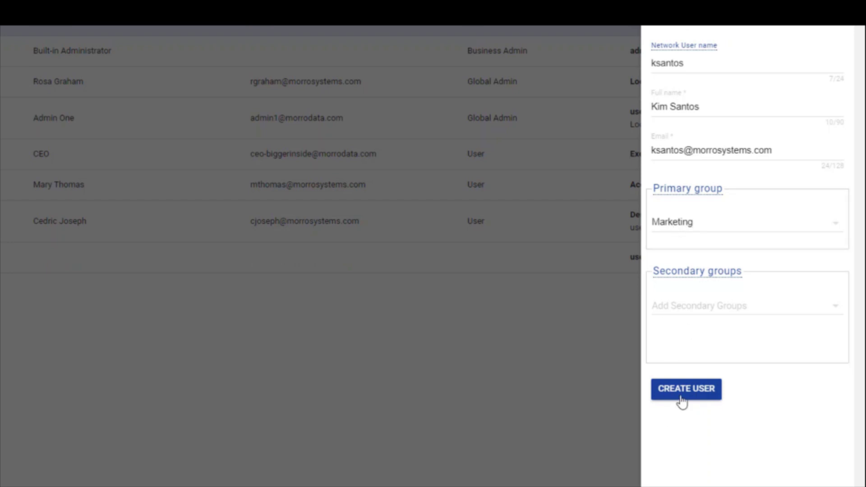
left_click(681, 397)
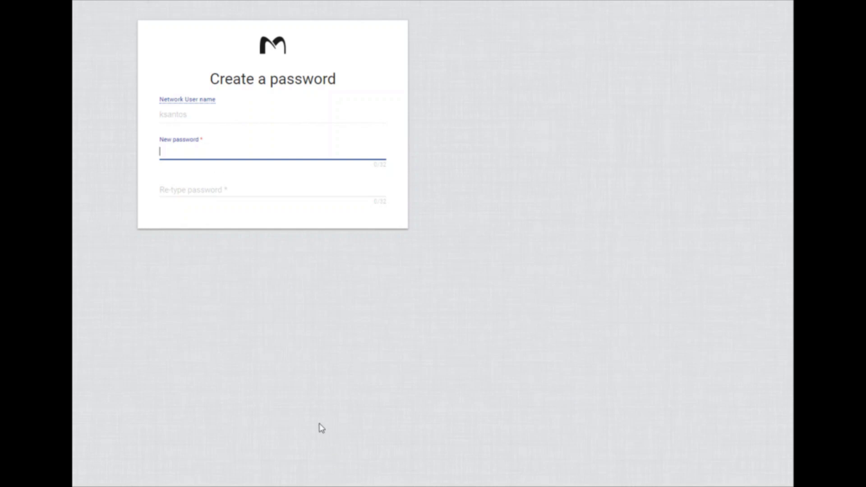
Enter the account password in the New password and Re-type password fields
type("test1234567890")
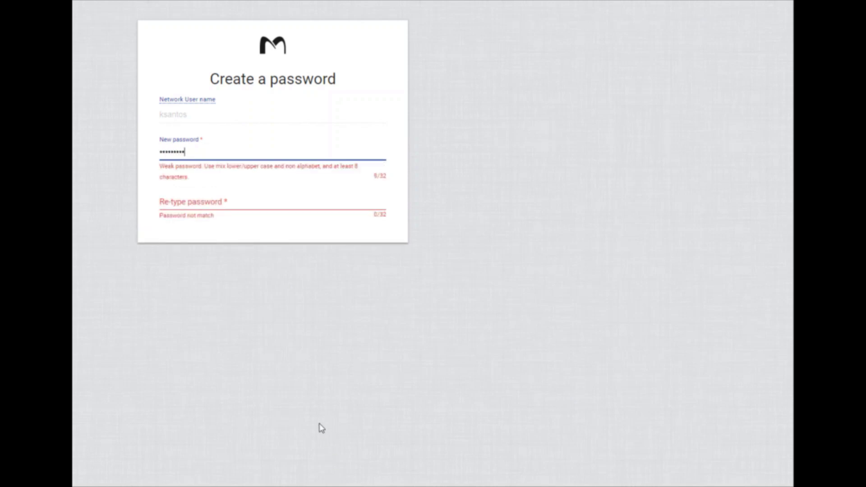
left_click(215, 205)
type("test12345678")
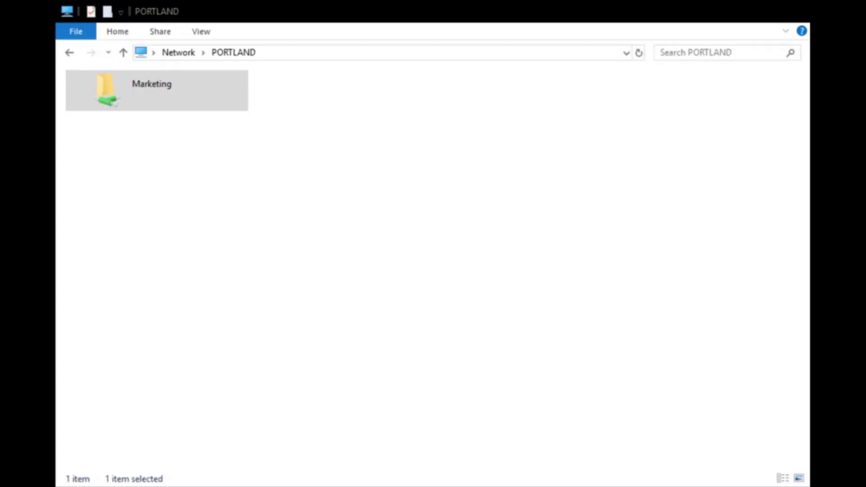
Open the Marketing share and drag CacheDrive.png from the desktop into it
left_click(214, 140)
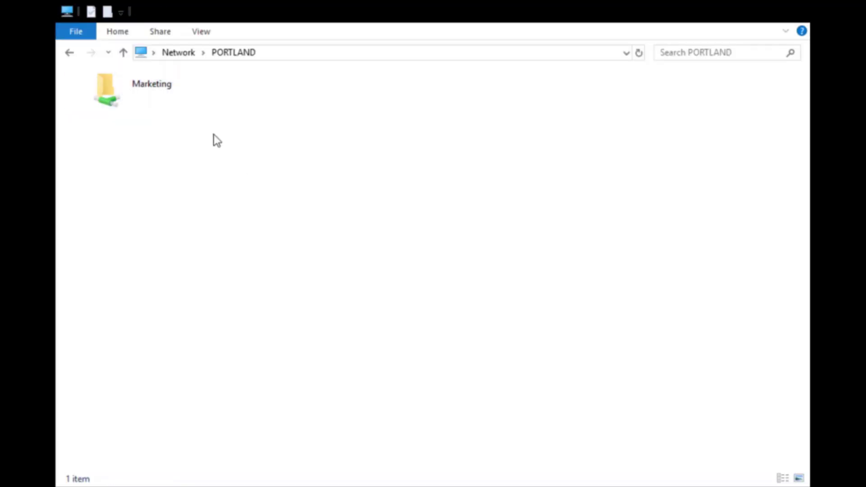
double_click(166, 101)
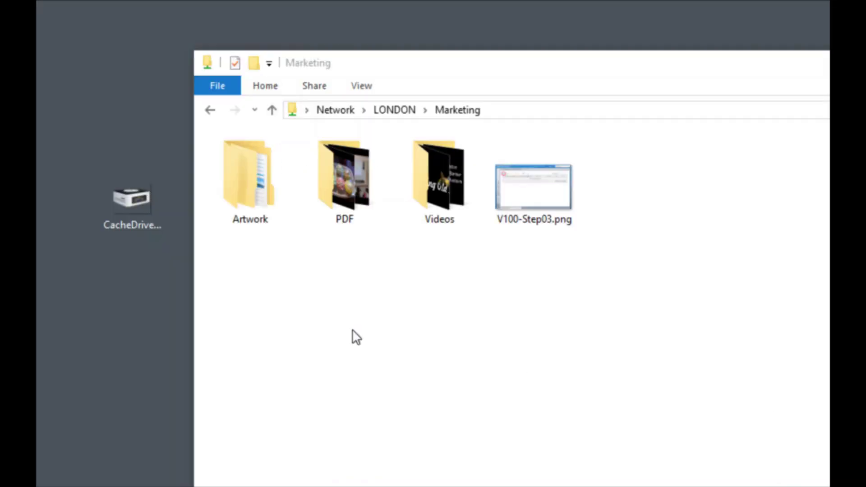
left_click_drag(128, 198, 627, 242)
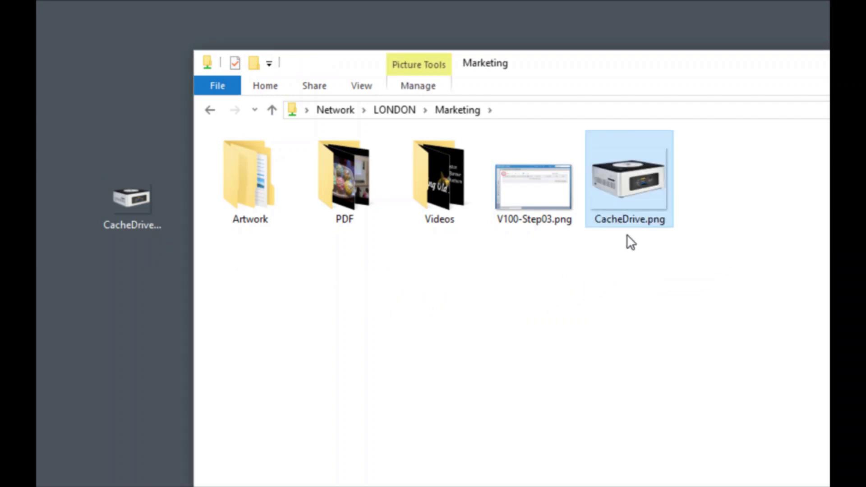